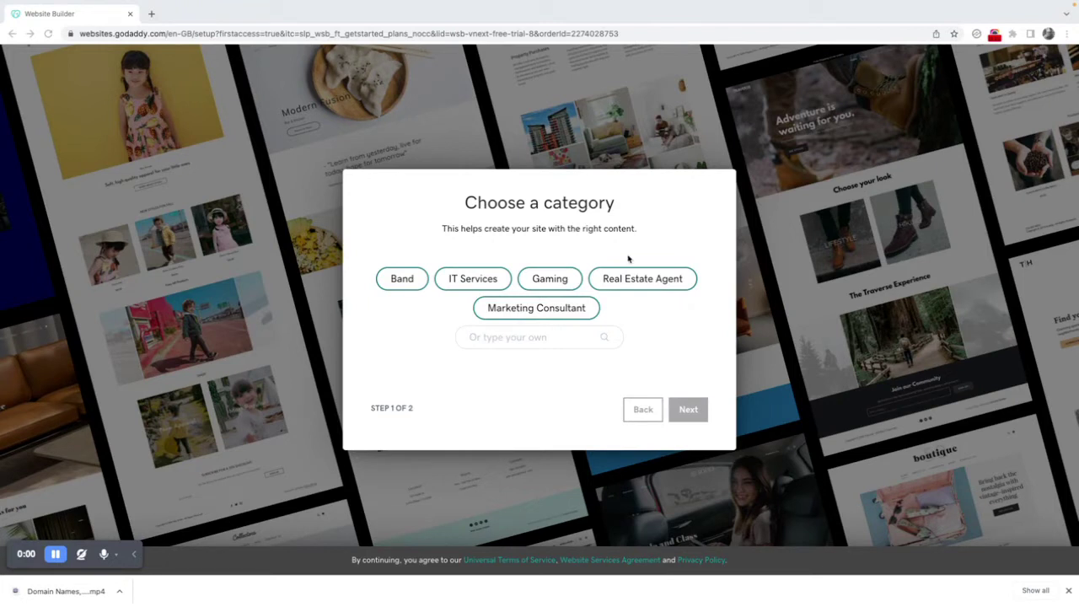
Step: Set the website category to Barber and continue to the site naming stage
{"action": "left_click", "coordinate": [486, 337]}
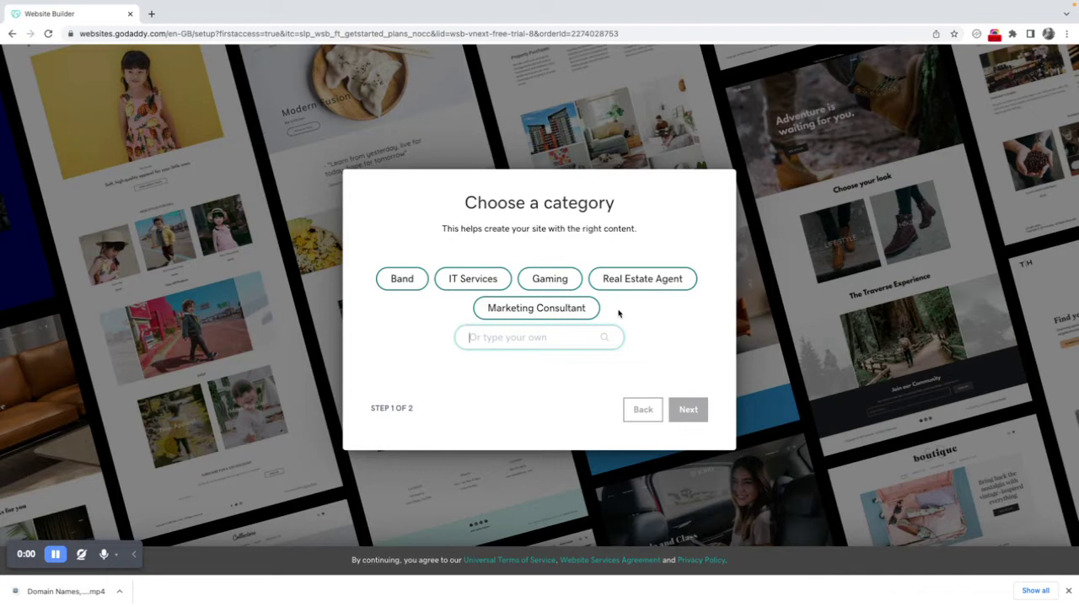
{"action": "type", "text": "Barber"}
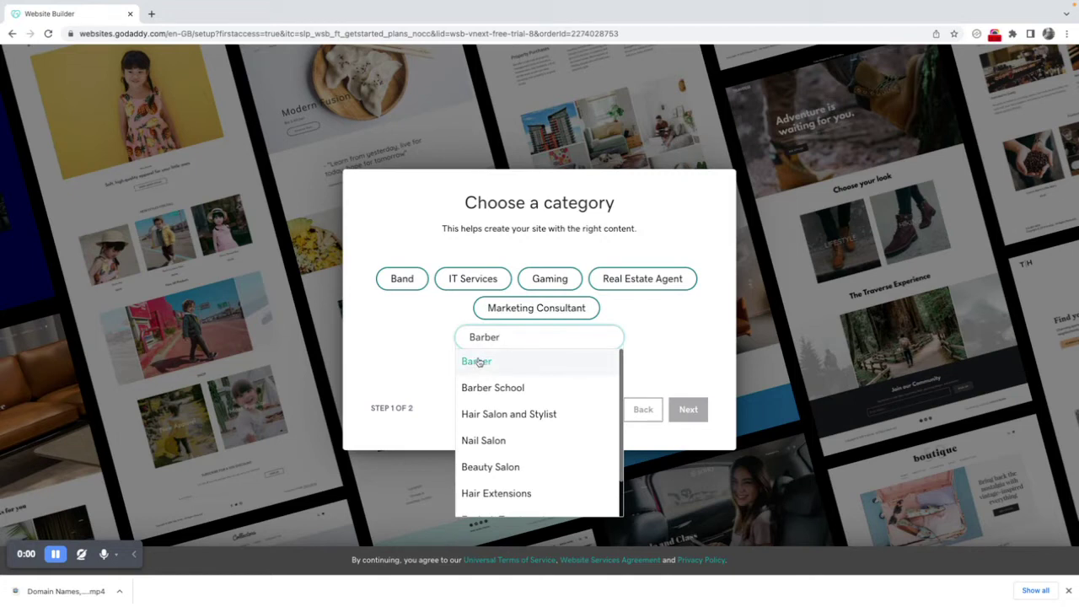
{"action": "scroll", "coordinate": [479, 415], "scroll_direction": "down", "scroll_amount": 1}
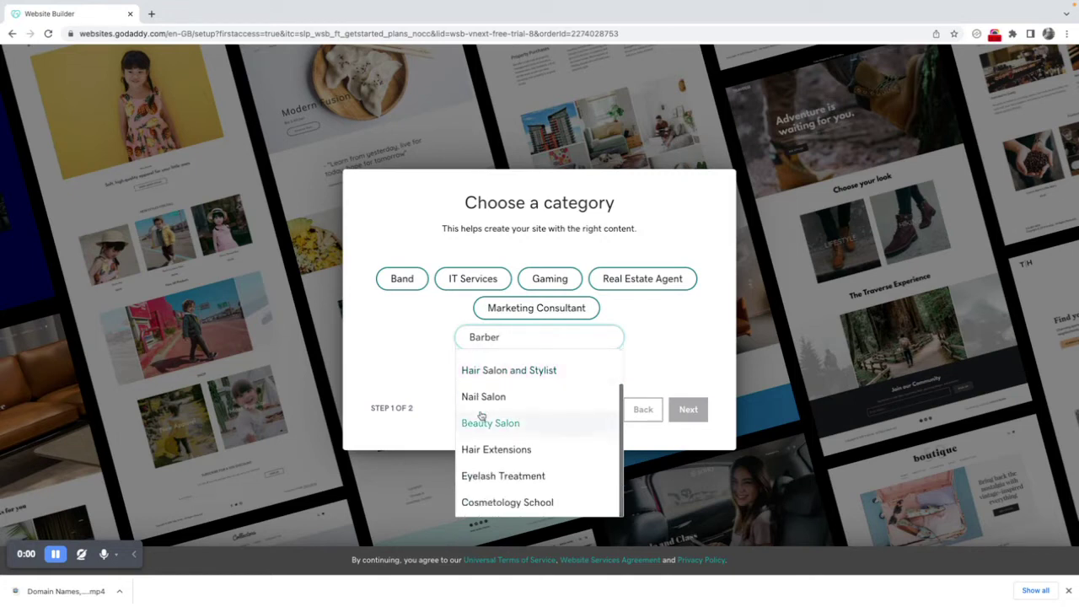
{"action": "scroll", "coordinate": [481, 416], "scroll_direction": "up", "scroll_amount": 1}
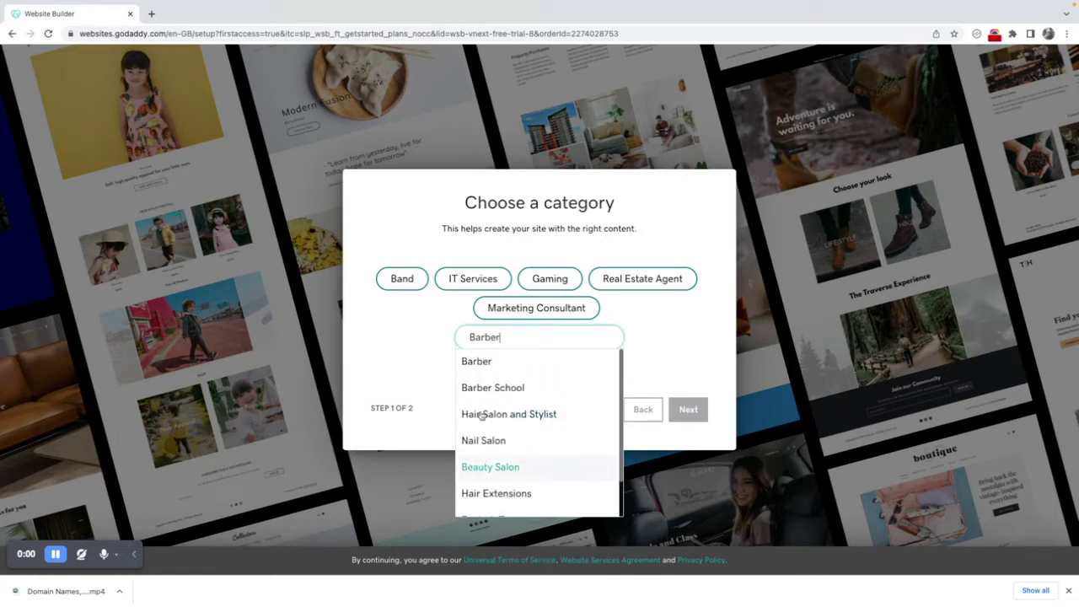
{"action": "left_click", "coordinate": [486, 363]}
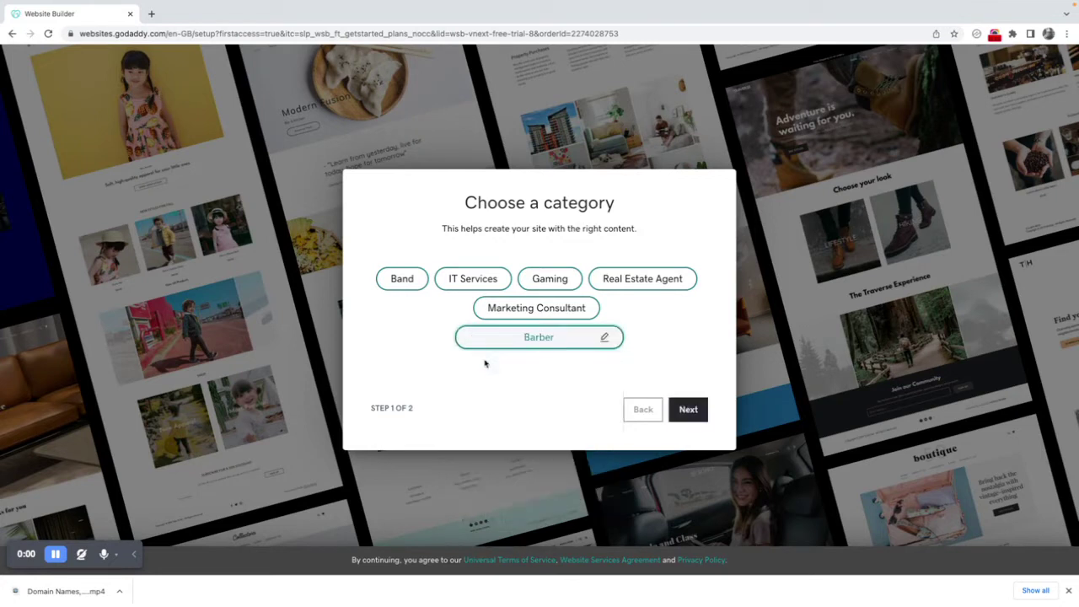
{"action": "left_click", "coordinate": [690, 409]}
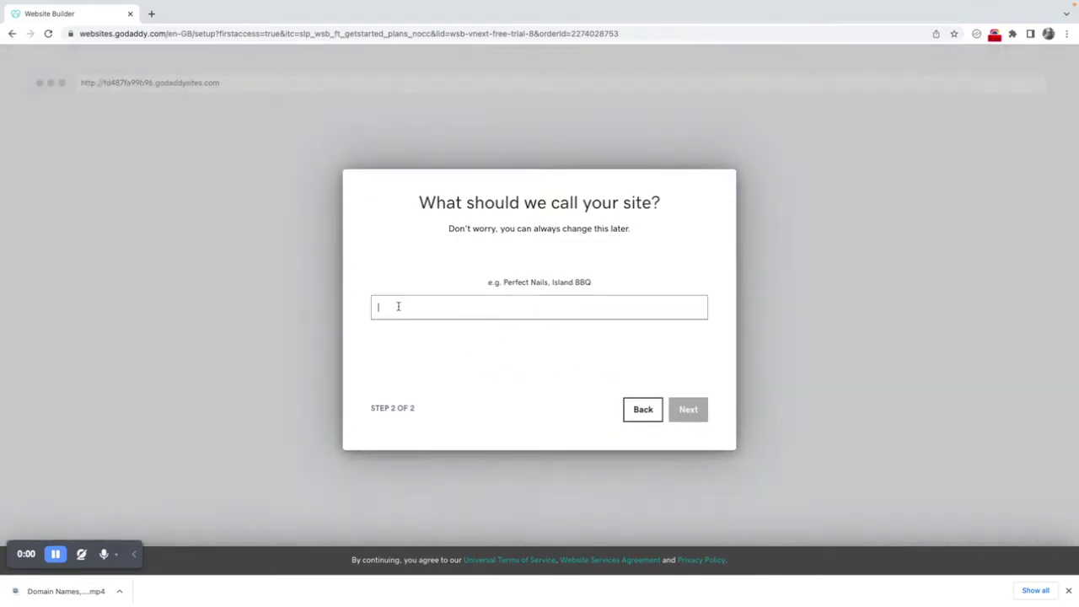
Step: Name the site Sheen Barbers and continue to the site editor
{"action": "left_click", "coordinate": [399, 307]}
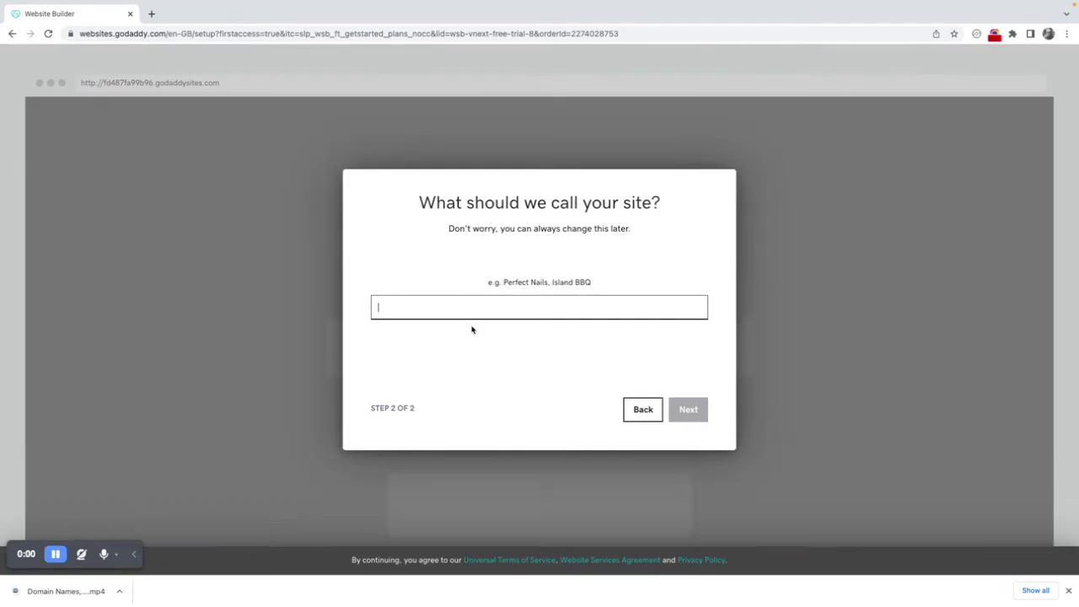
{"action": "type", "text": "Sheen Barbers"}
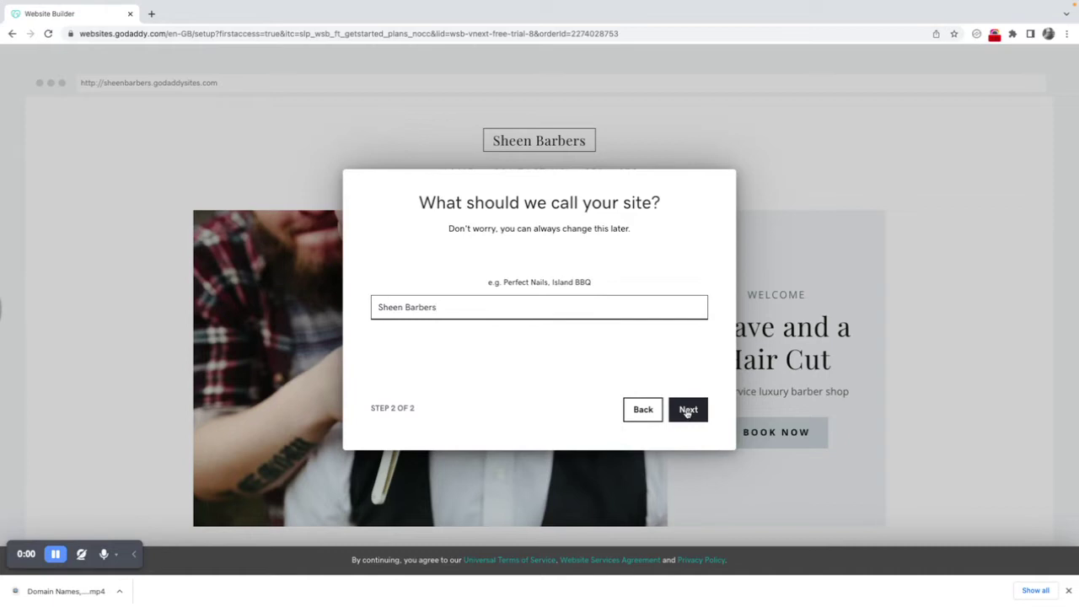
{"action": "left_click", "coordinate": [687, 410]}
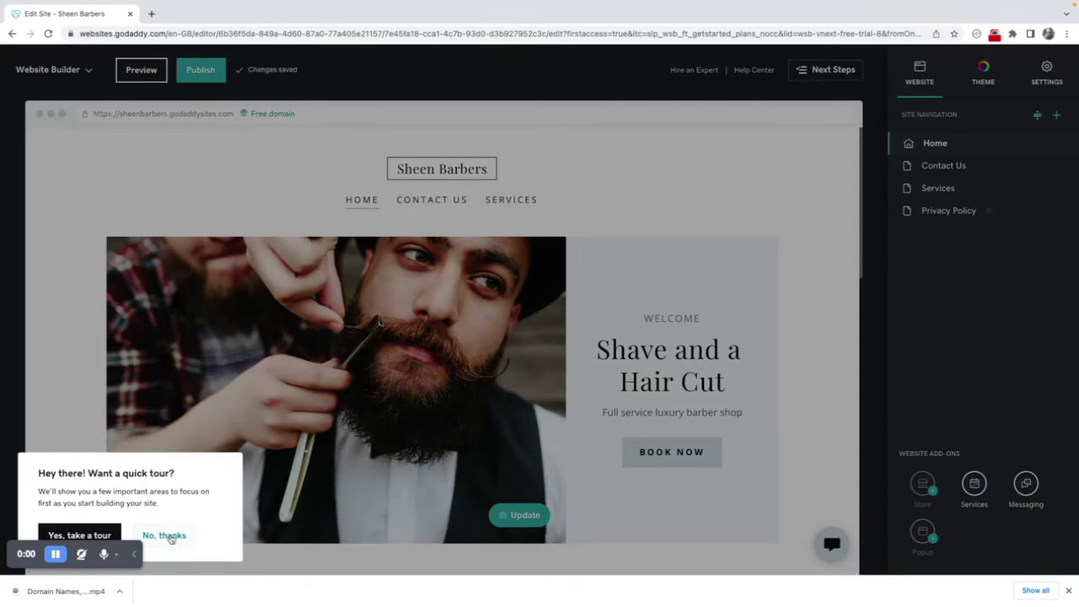
Step: Decline the quick tour, dismiss the Next Steps tip and look through the generated home page
{"action": "left_click", "coordinate": [168, 536]}
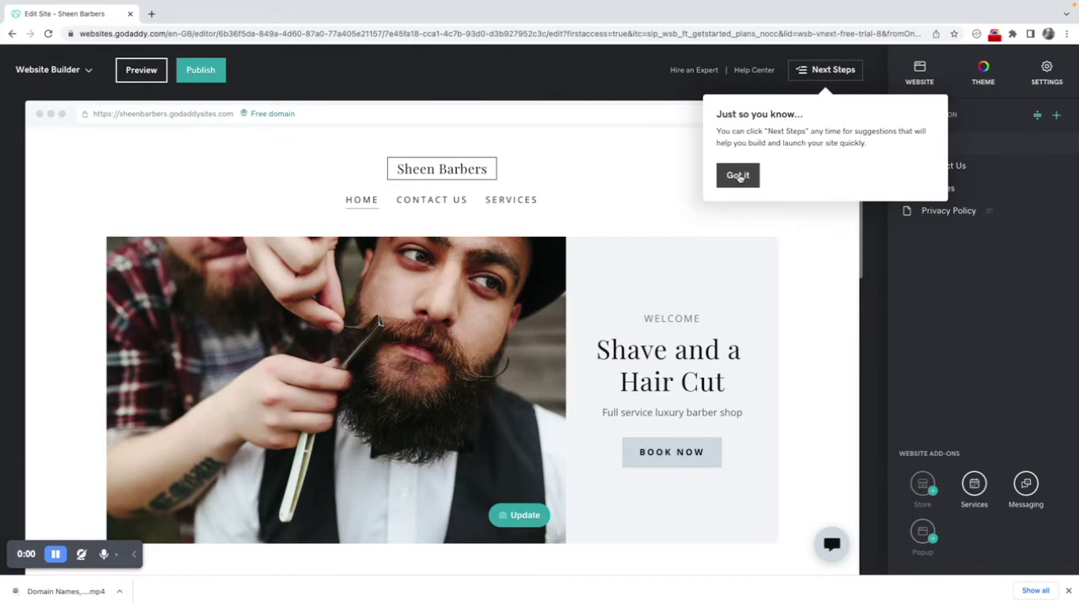
{"action": "left_click", "coordinate": [739, 176]}
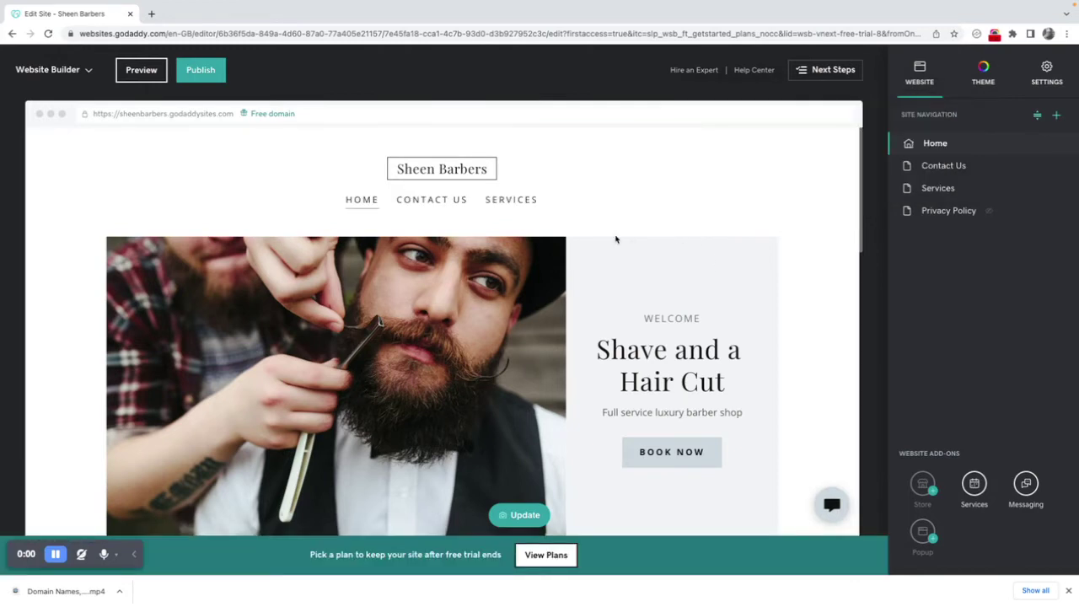
{"action": "scroll", "coordinate": [615, 239], "scroll_direction": "down", "scroll_amount": 3}
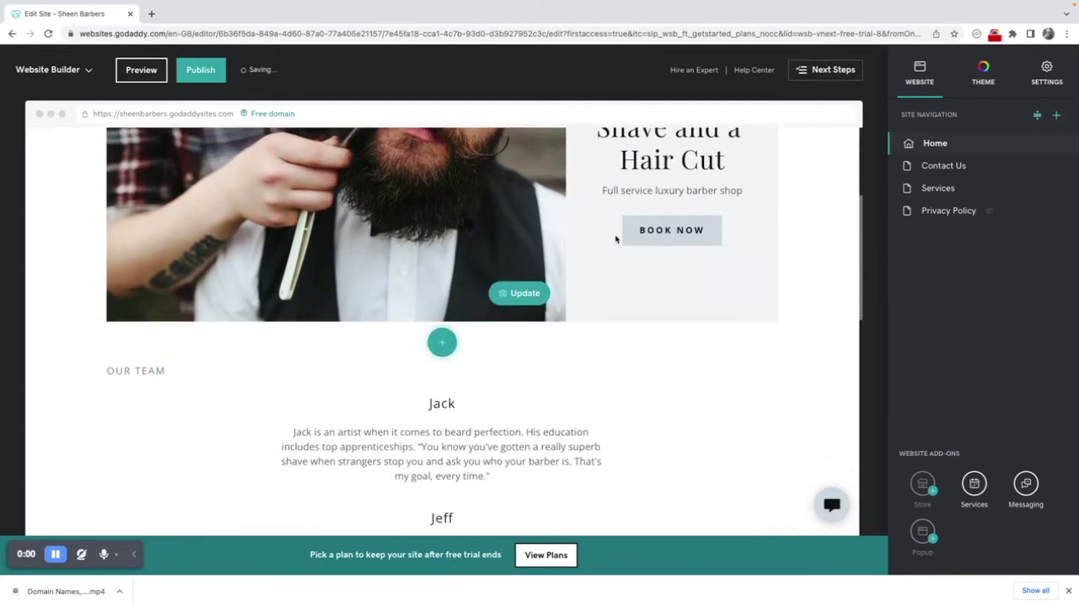
{"action": "scroll", "coordinate": [615, 240], "scroll_direction": "down", "scroll_amount": 4}
{"action": "scroll", "coordinate": [616, 240], "scroll_direction": "down", "scroll_amount": 7}
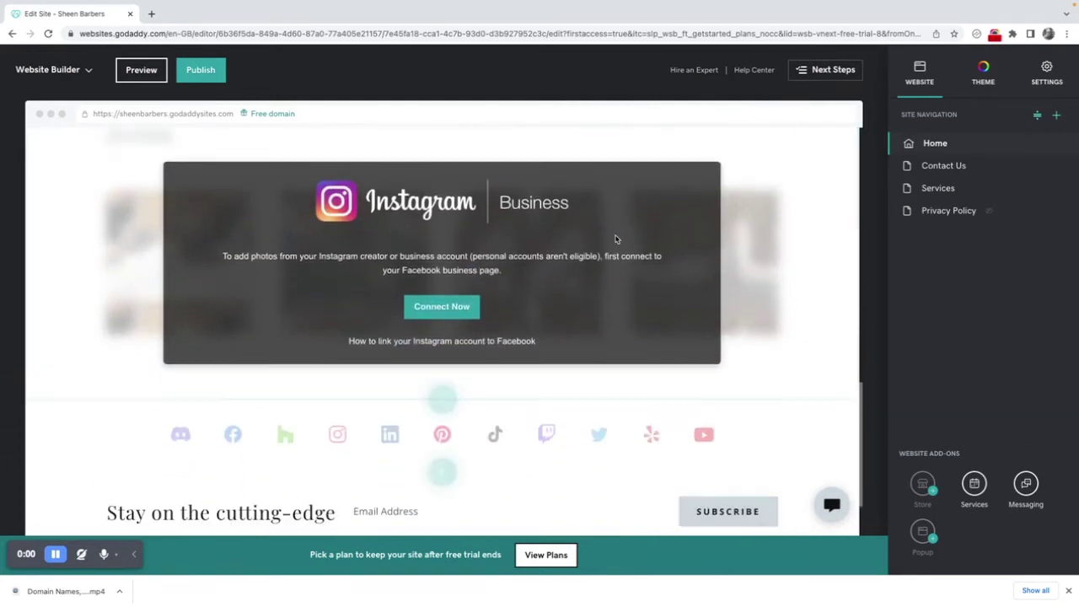
{"action": "scroll", "coordinate": [615, 239], "scroll_direction": "up", "scroll_amount": 12}
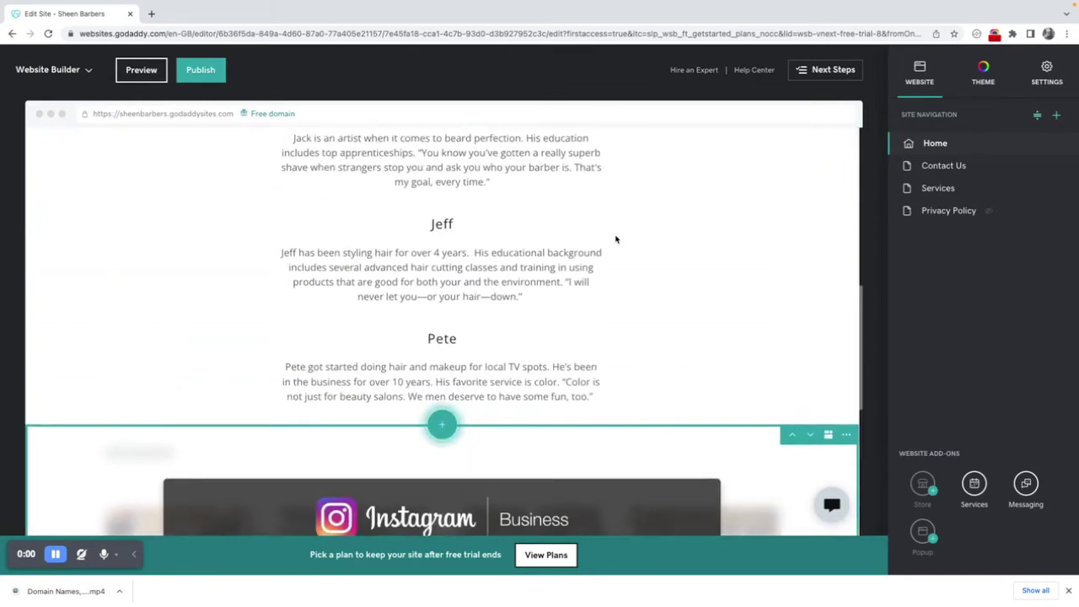
{"action": "scroll", "coordinate": [615, 240], "scroll_direction": "up", "scroll_amount": 2}
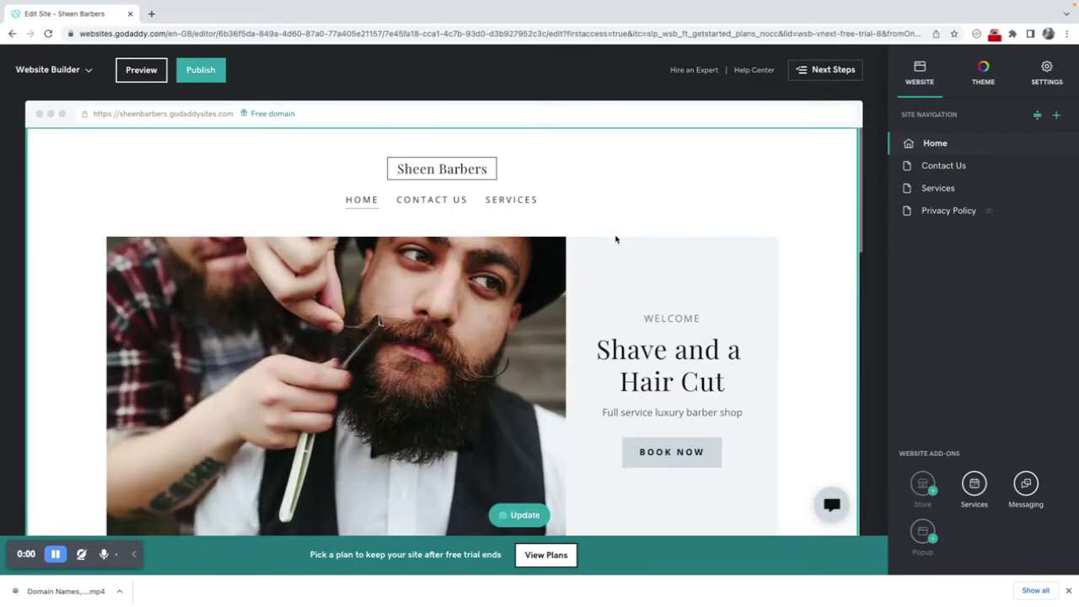
Step: Try the brown matching color #BC957E on the theme and switch back to light grey-blue #CAD4DA
{"action": "left_click", "coordinate": [979, 73]}
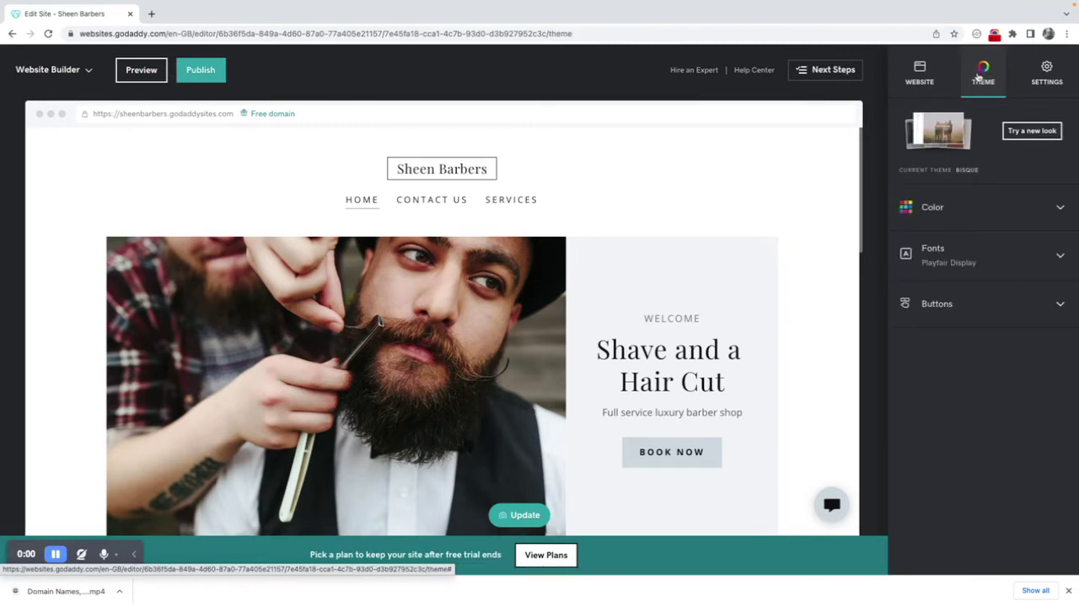
{"action": "left_click", "coordinate": [1059, 208]}
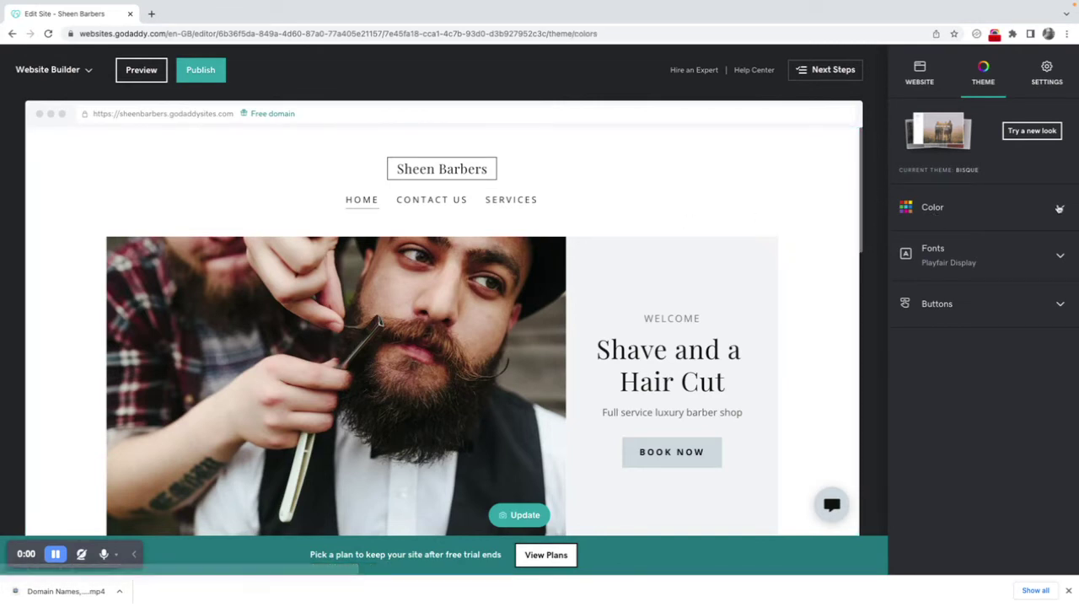
{"action": "left_click", "coordinate": [971, 284]}
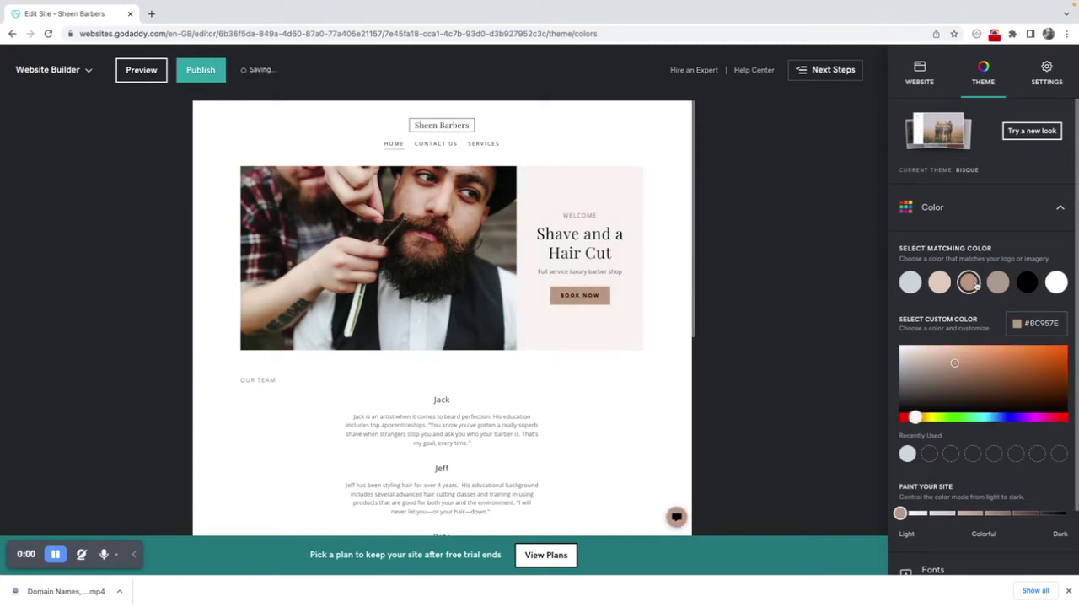
{"action": "left_click", "coordinate": [913, 285]}
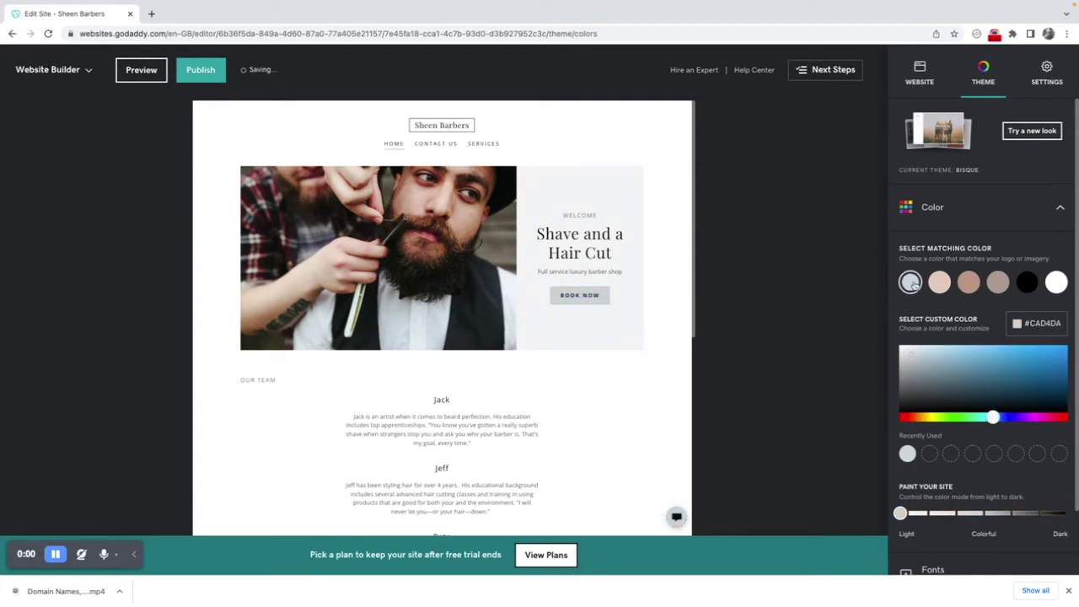
{"action": "left_click", "coordinate": [1061, 208]}
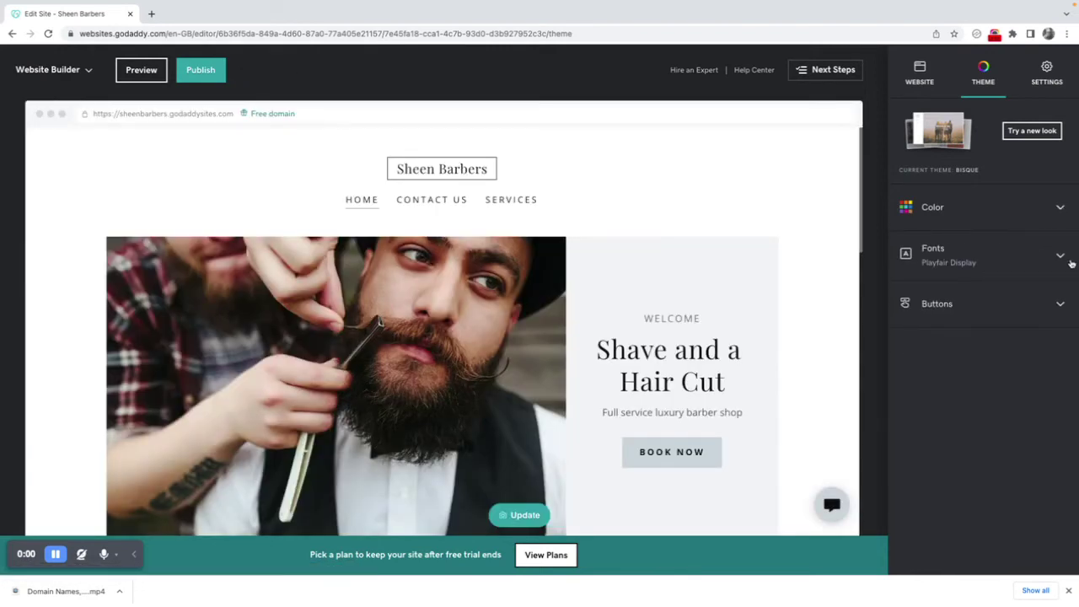
Step: Set the theme's primary font to Montserrat and its secondary font to Cabin
{"action": "left_click", "coordinate": [1060, 258]}
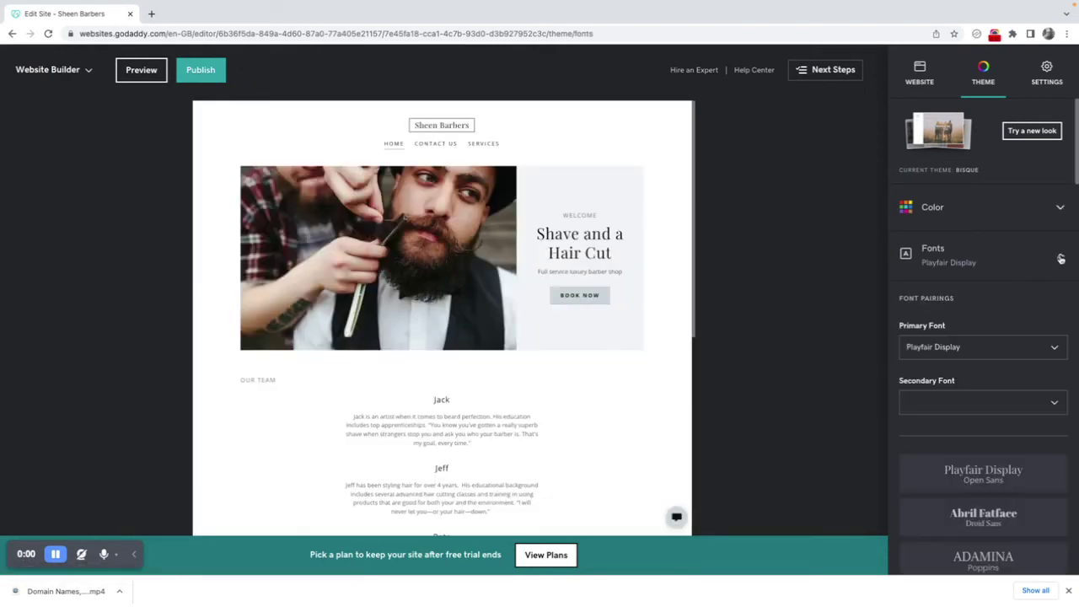
{"action": "left_click", "coordinate": [1006, 352]}
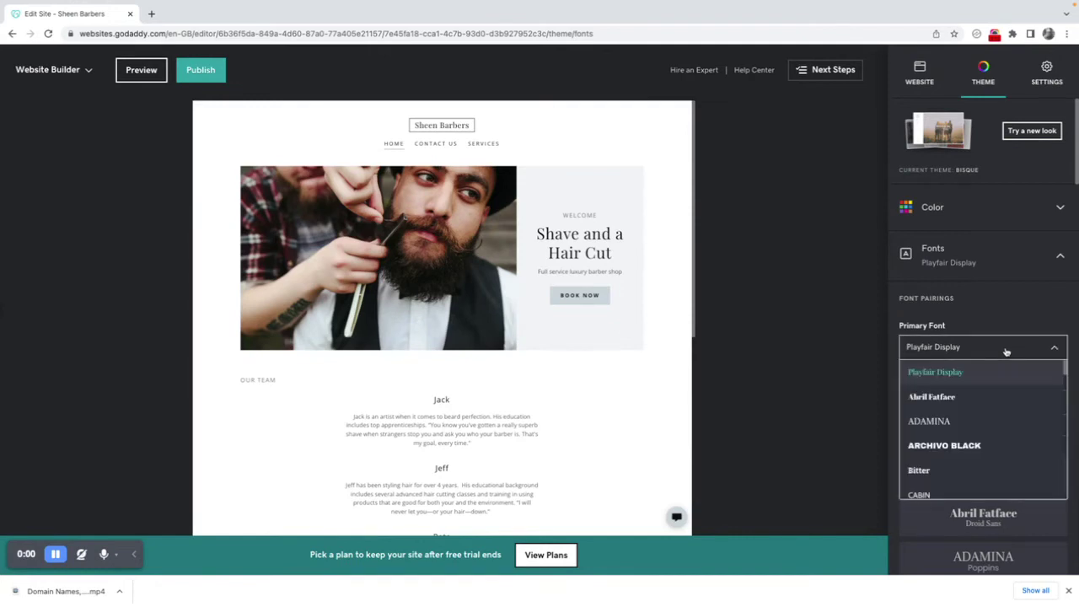
{"action": "scroll", "coordinate": [988, 422], "scroll_direction": "down", "scroll_amount": 3}
{"action": "scroll", "coordinate": [988, 421], "scroll_direction": "down", "scroll_amount": 5}
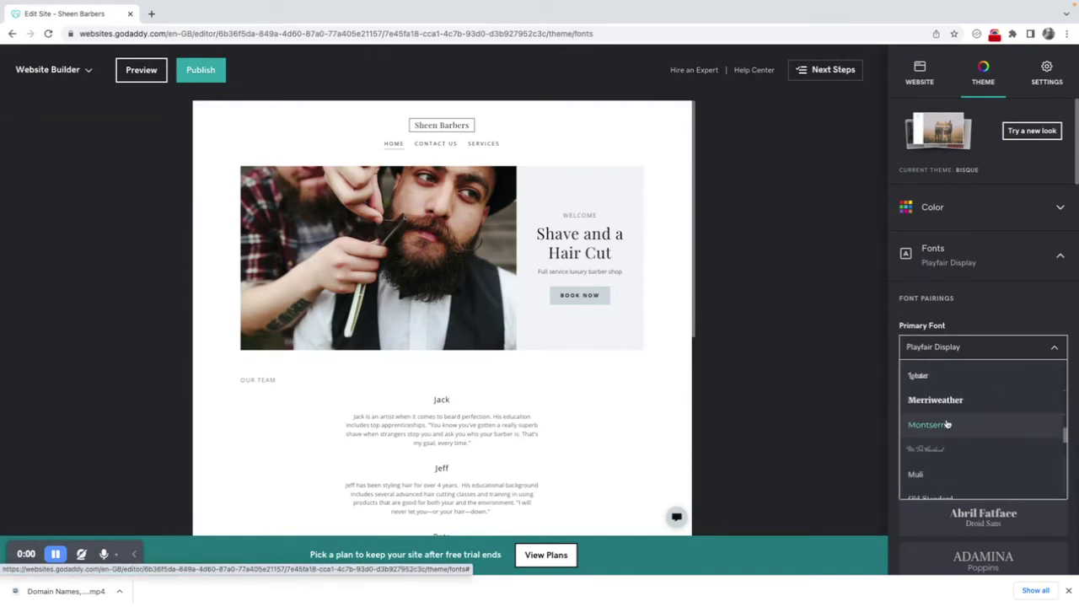
{"action": "left_click", "coordinate": [947, 425]}
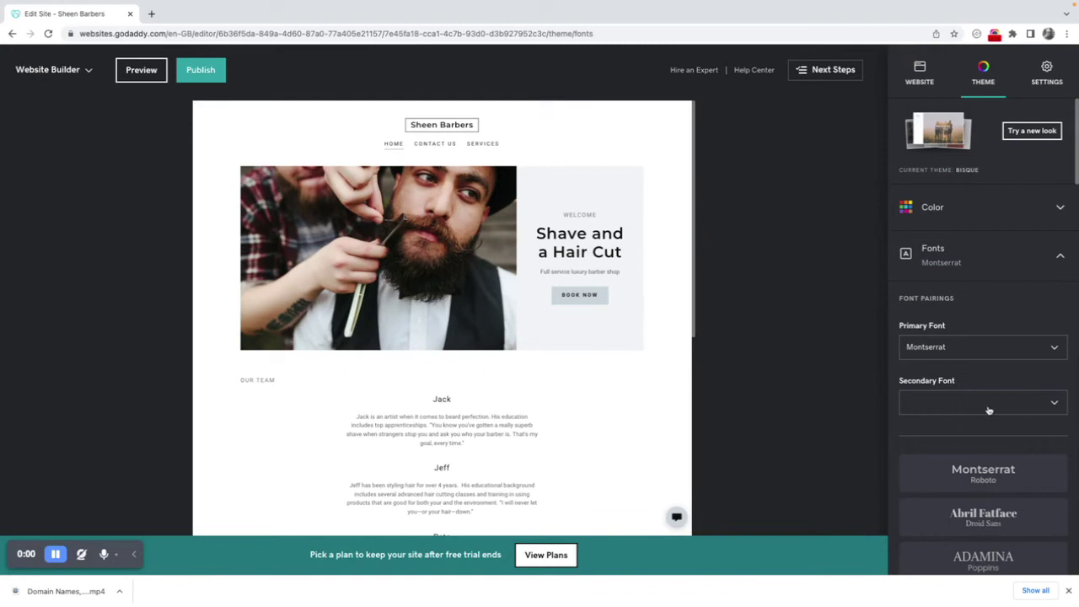
{"action": "left_click", "coordinate": [1050, 404]}
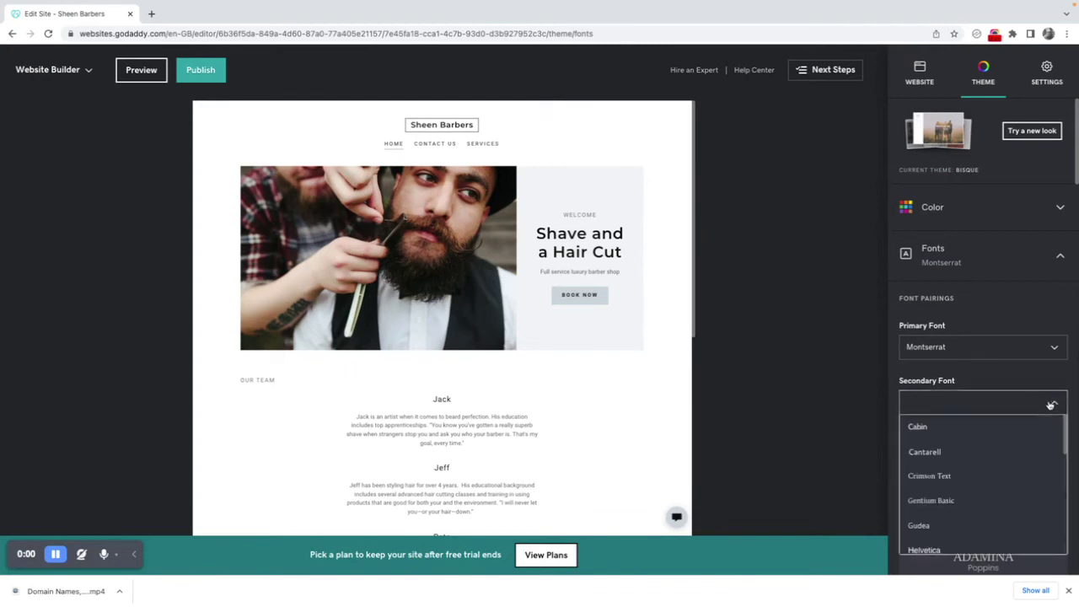
{"action": "left_click", "coordinate": [1009, 437]}
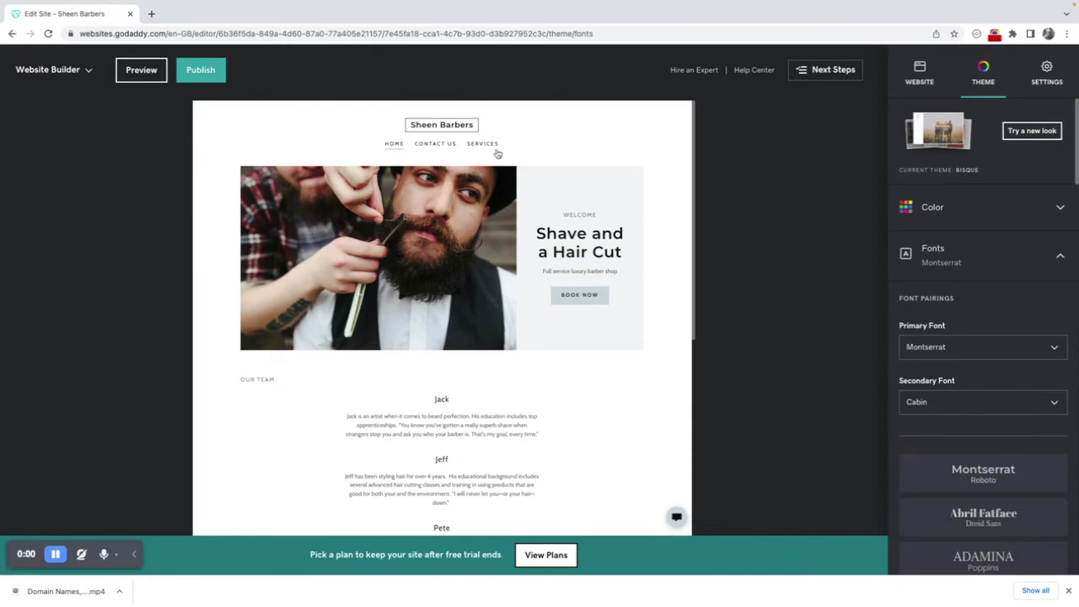
Step: Browse the alternative themes and apply the Slate theme to the site
{"action": "left_click", "coordinate": [1041, 133]}
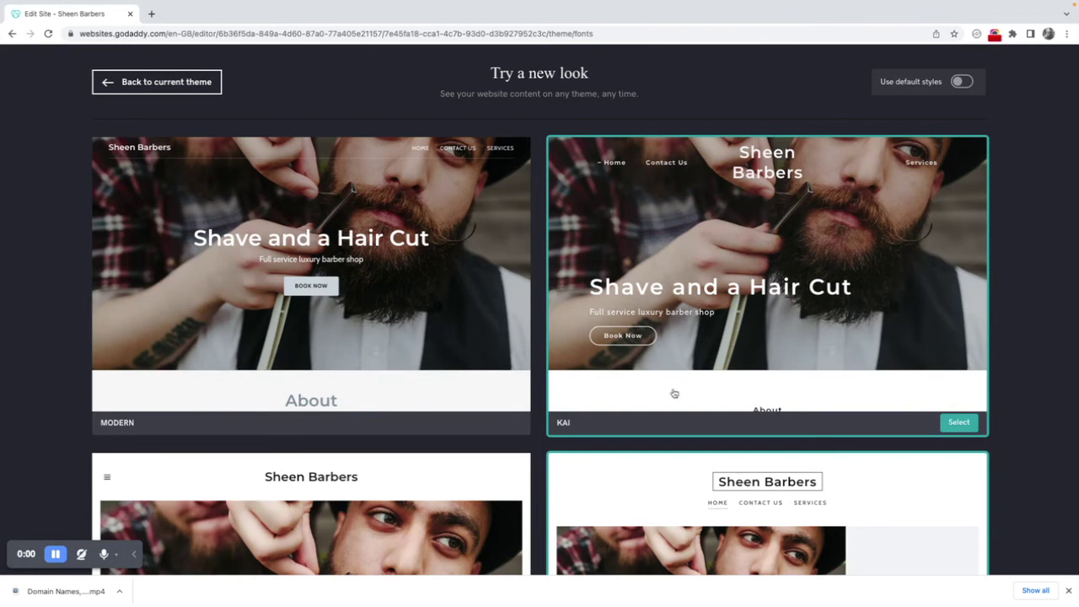
{"action": "scroll", "coordinate": [520, 439], "scroll_direction": "down", "scroll_amount": 2}
{"action": "scroll", "coordinate": [522, 437], "scroll_direction": "down", "scroll_amount": 1}
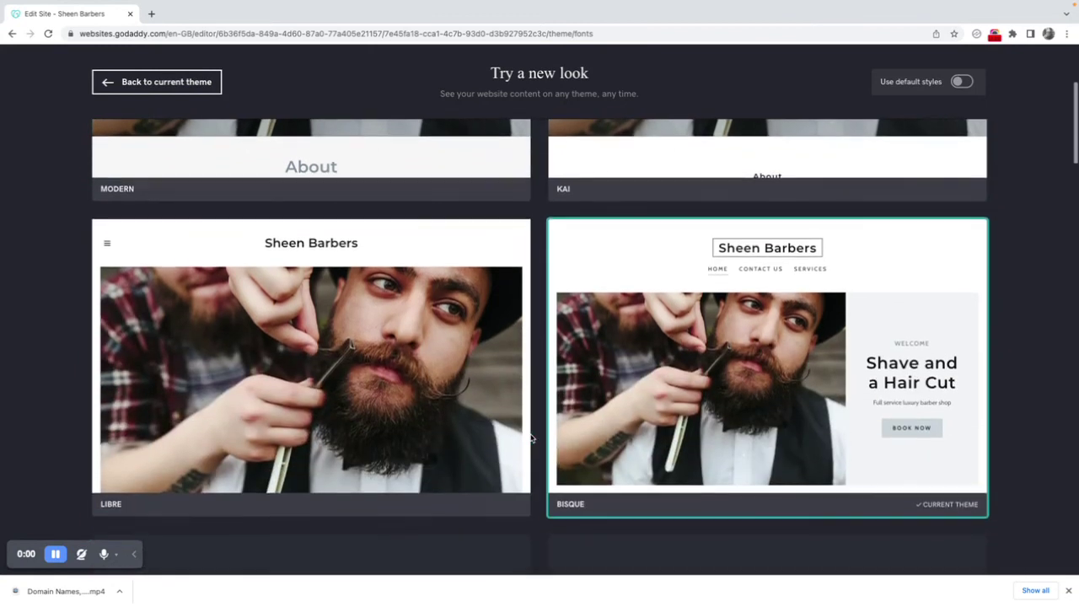
{"action": "scroll", "coordinate": [532, 439], "scroll_direction": "down", "scroll_amount": 3}
{"action": "scroll", "coordinate": [531, 439], "scroll_direction": "down", "scroll_amount": 5}
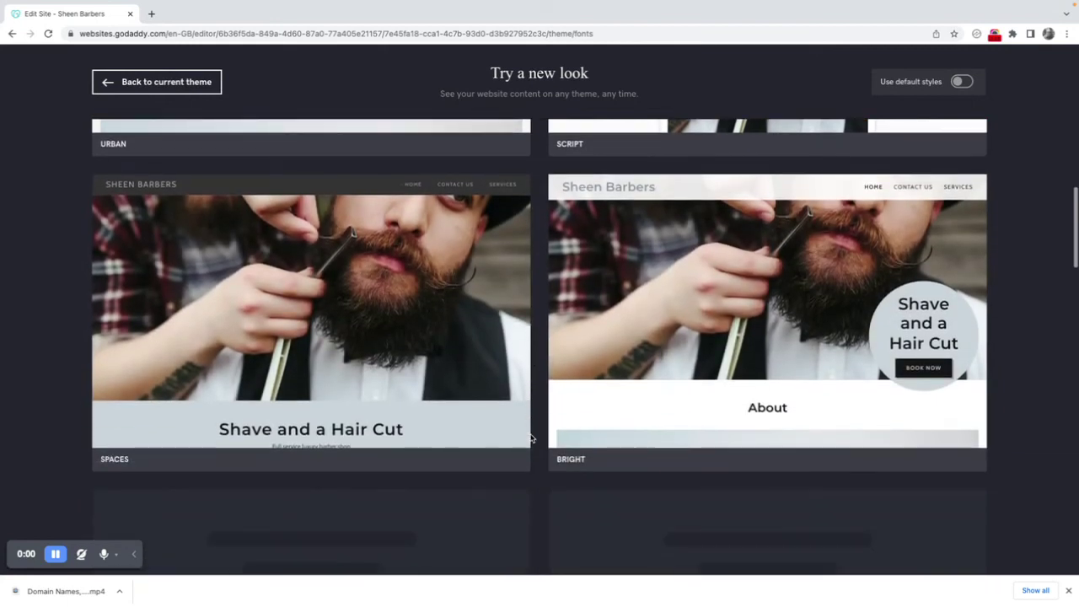
{"action": "scroll", "coordinate": [531, 438], "scroll_direction": "down", "scroll_amount": 4}
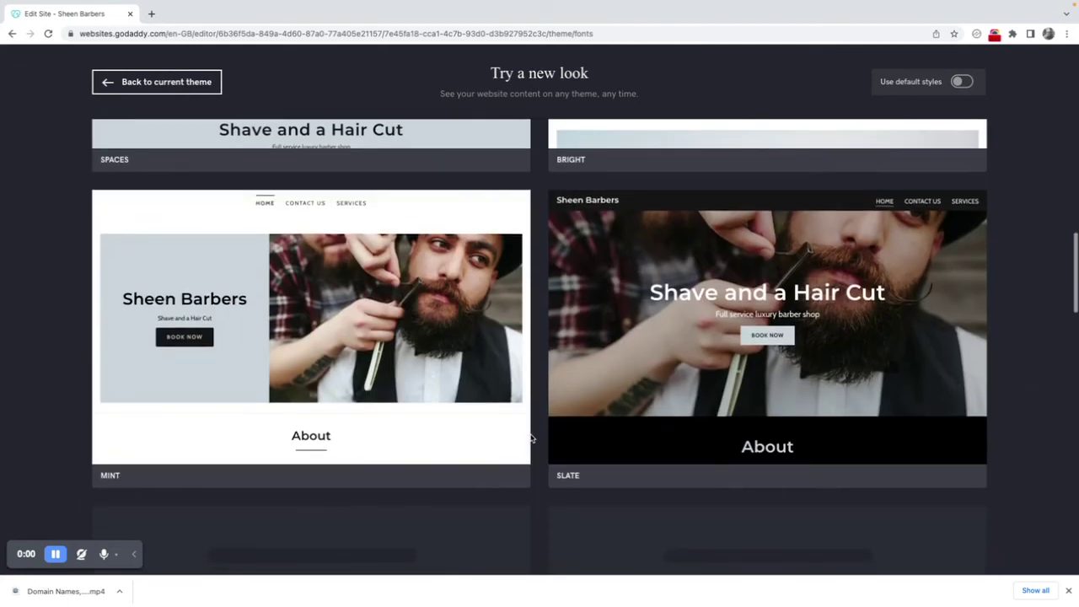
{"action": "scroll", "coordinate": [531, 437], "scroll_direction": "down", "scroll_amount": 4}
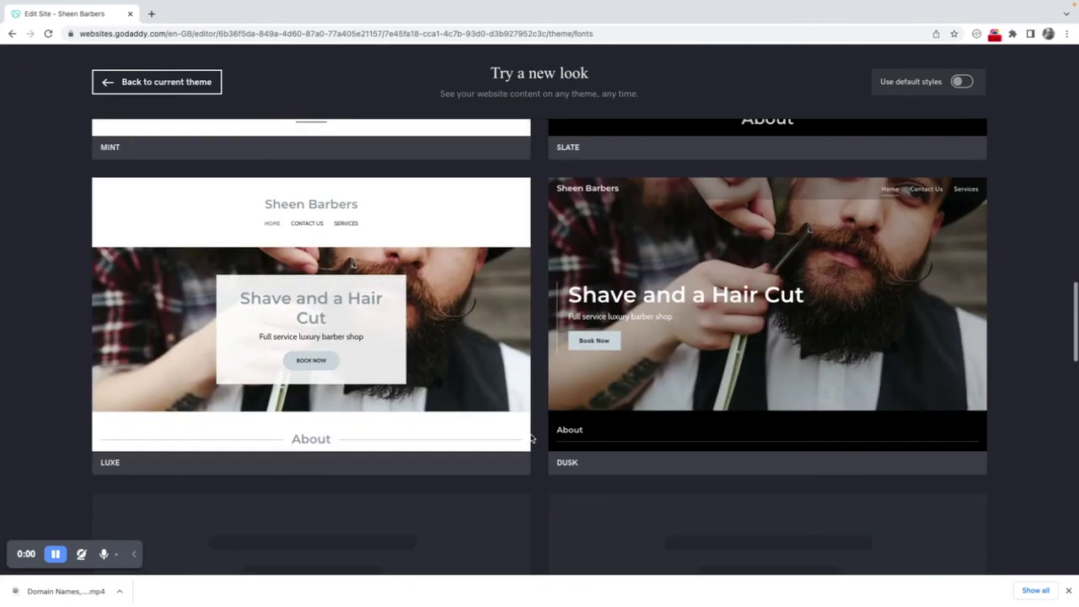
{"action": "scroll", "coordinate": [532, 437], "scroll_direction": "down", "scroll_amount": 1}
{"action": "scroll", "coordinate": [532, 437], "scroll_direction": "up", "scroll_amount": 5}
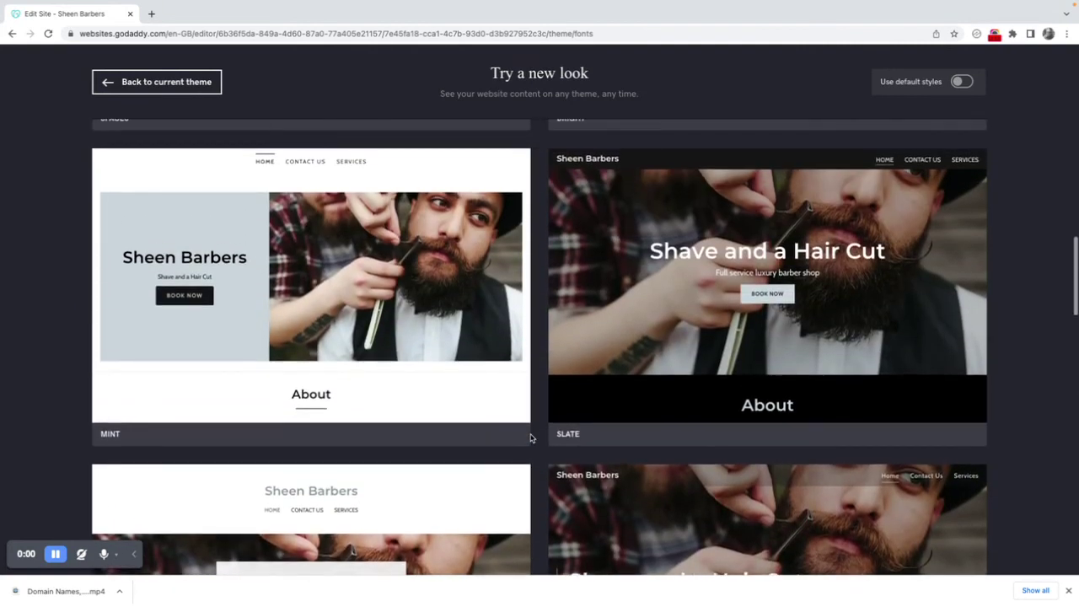
{"action": "left_click", "coordinate": [696, 317]}
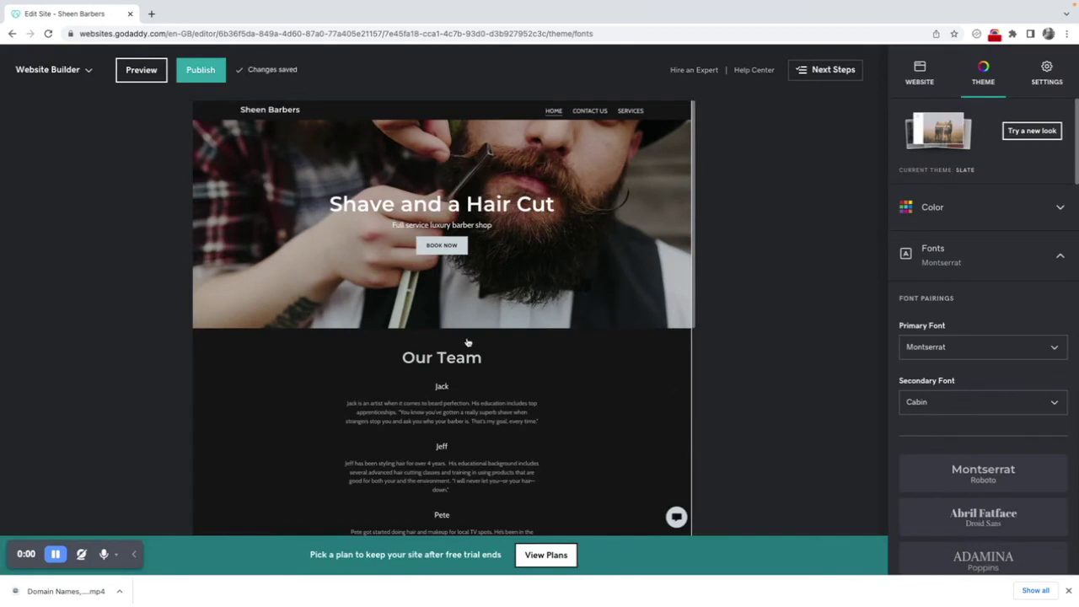
Step: Look through the restyled home page and return to the site's page editing view
{"action": "scroll", "coordinate": [468, 341], "scroll_direction": "down", "scroll_amount": 5}
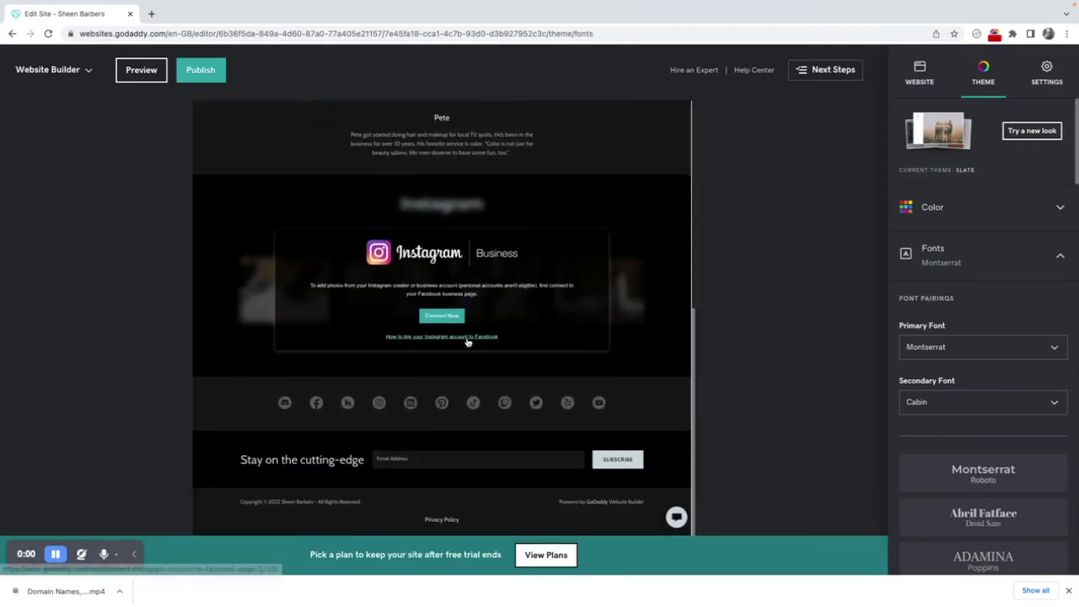
{"action": "scroll", "coordinate": [468, 341], "scroll_direction": "up", "scroll_amount": 8}
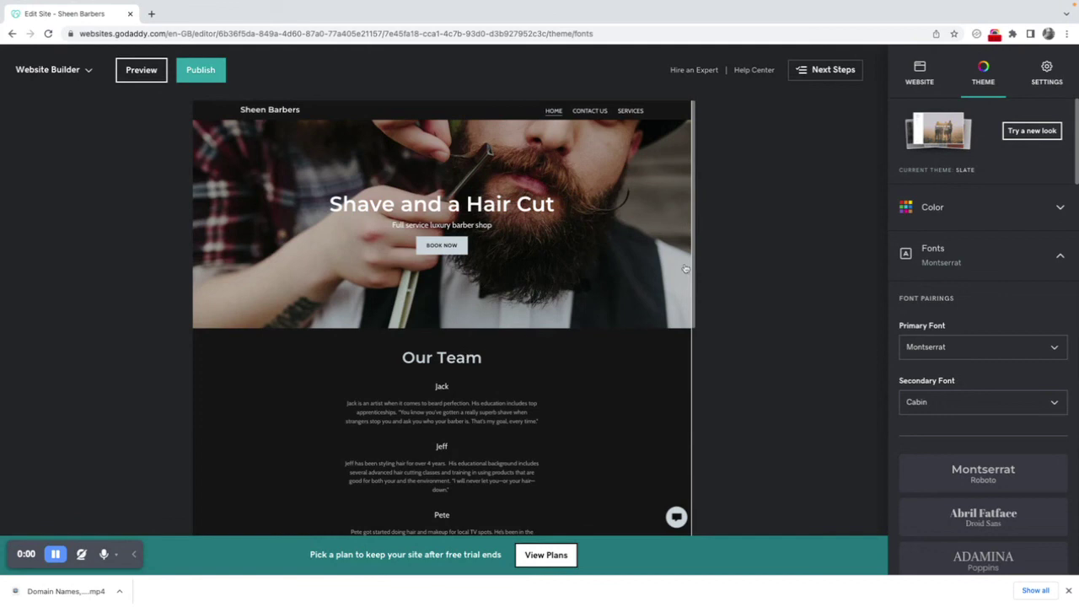
{"action": "left_click", "coordinate": [918, 76]}
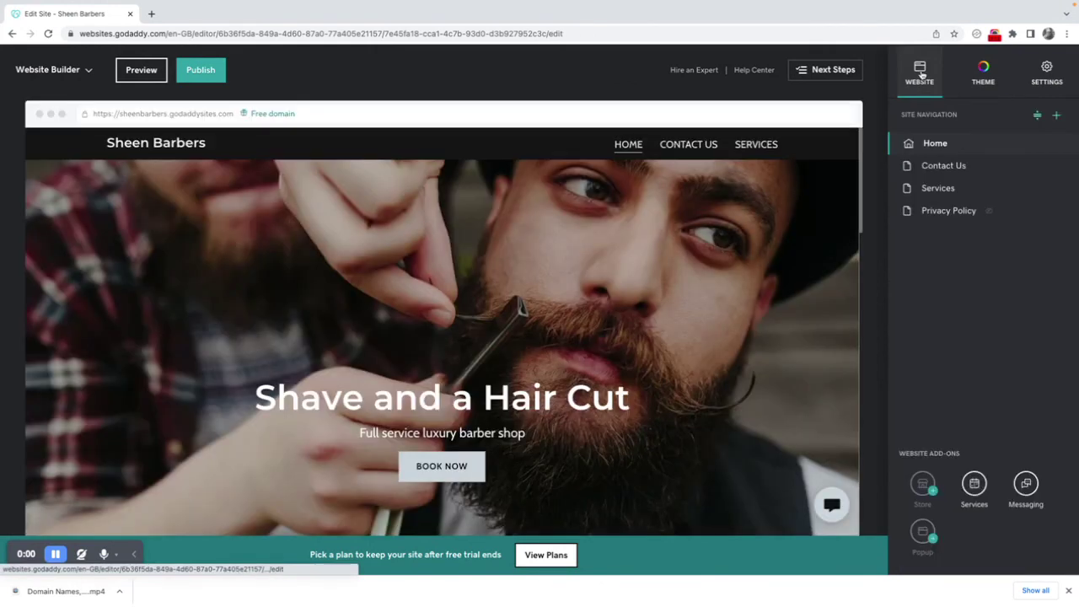